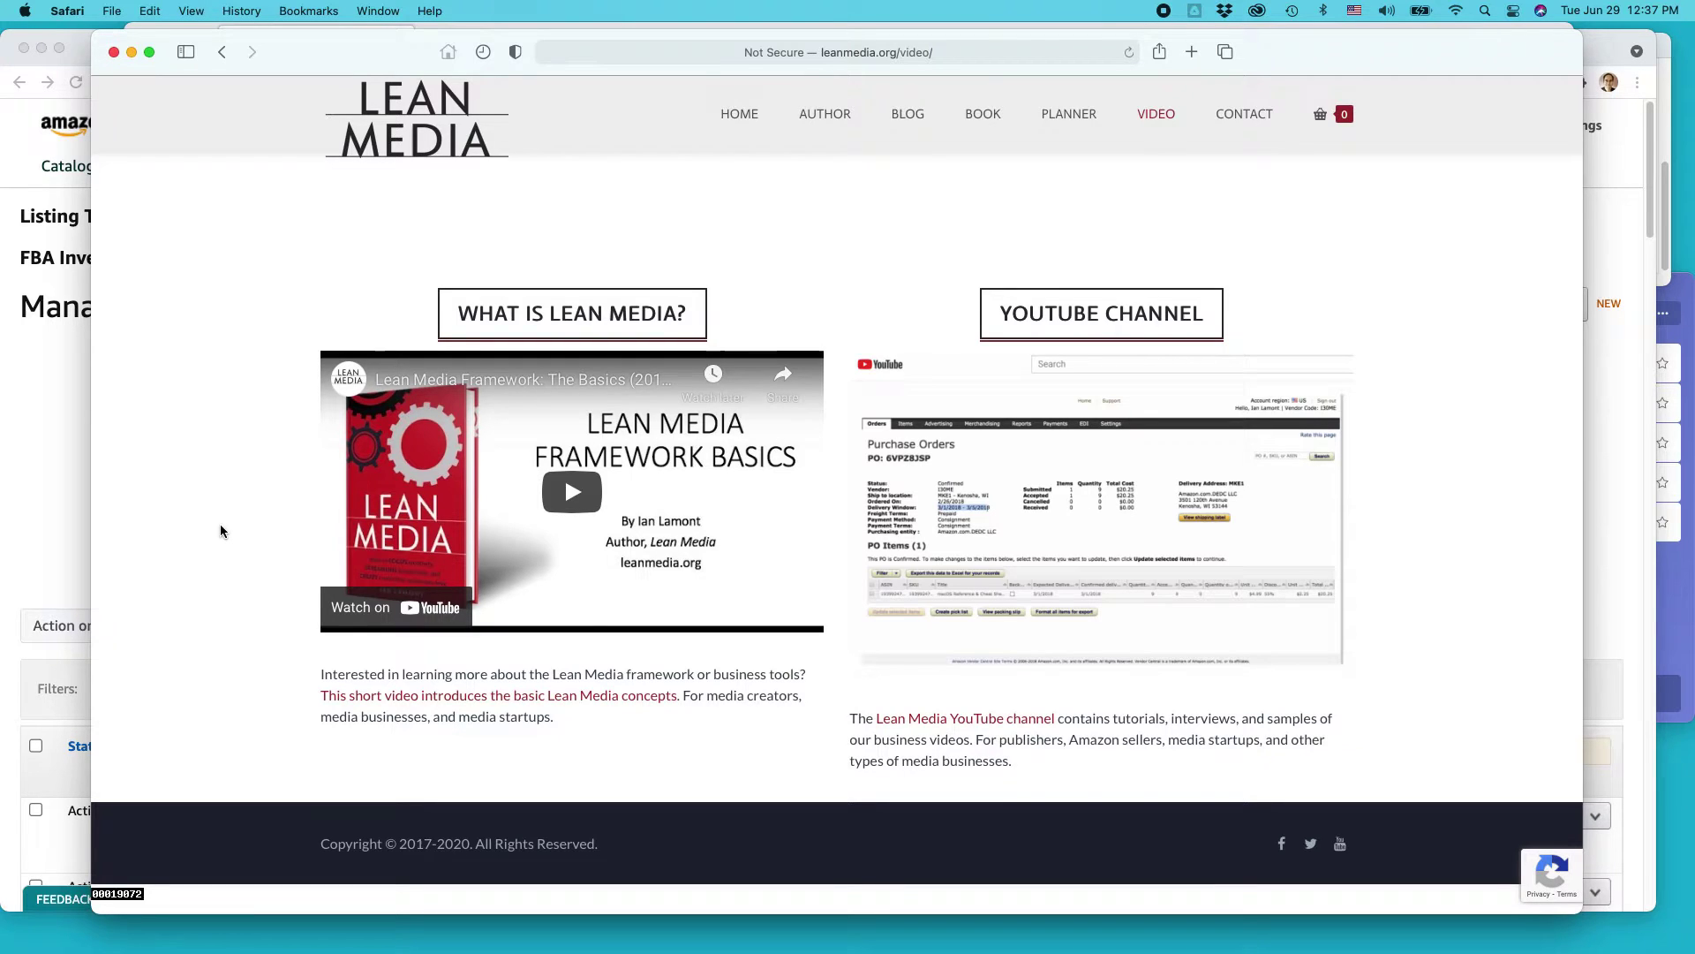
- Switch from Safari to Firefox with the Shopify store dashboard
key(super+Tab)
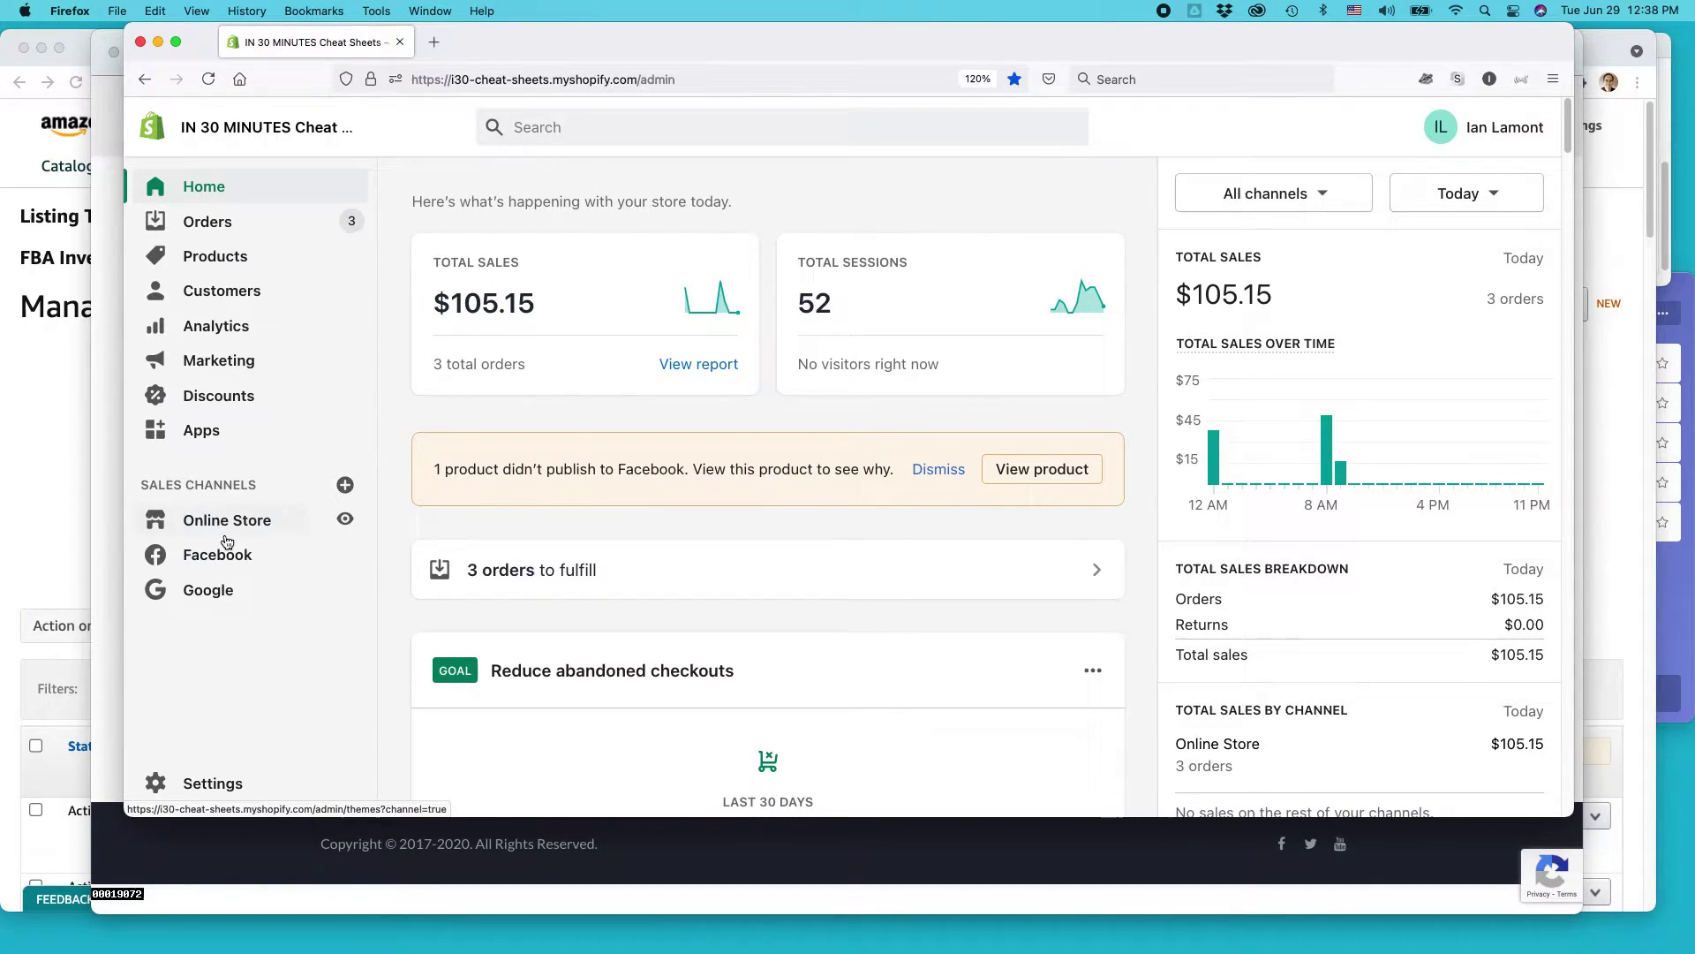
- Go to the Discounts section listing the store's ten discount codes
click(219, 395)
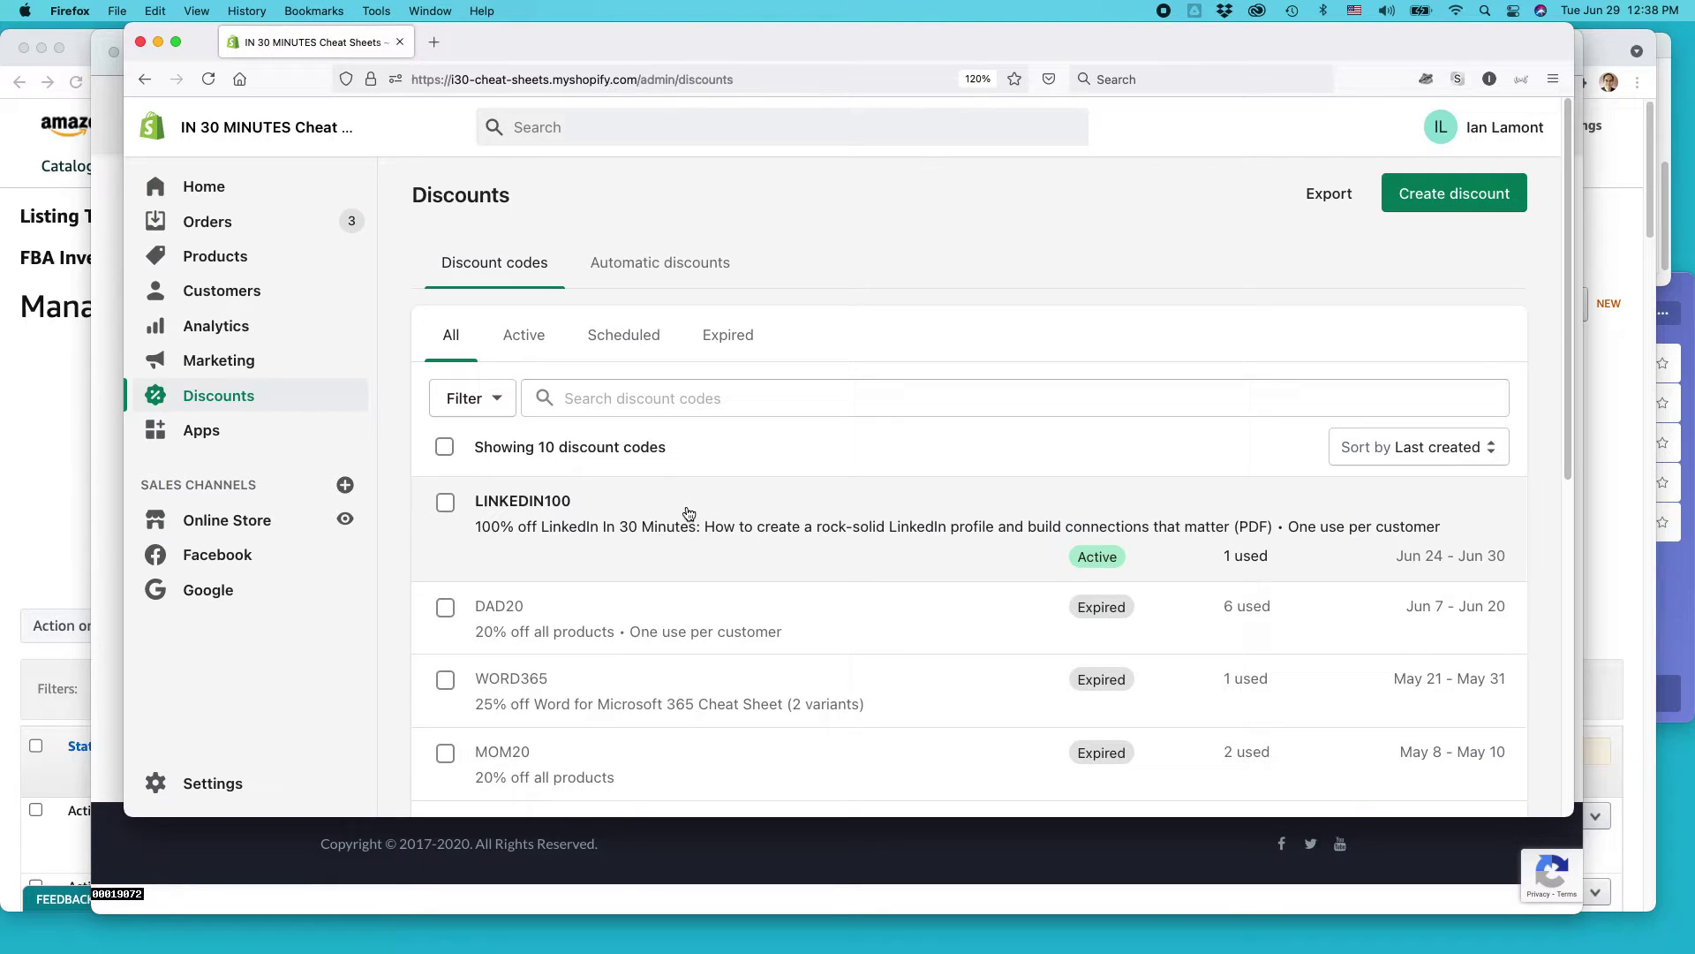
- Open the LINKEDIN100 discount to review its 100% off, June 24–30 settings
click(688, 514)
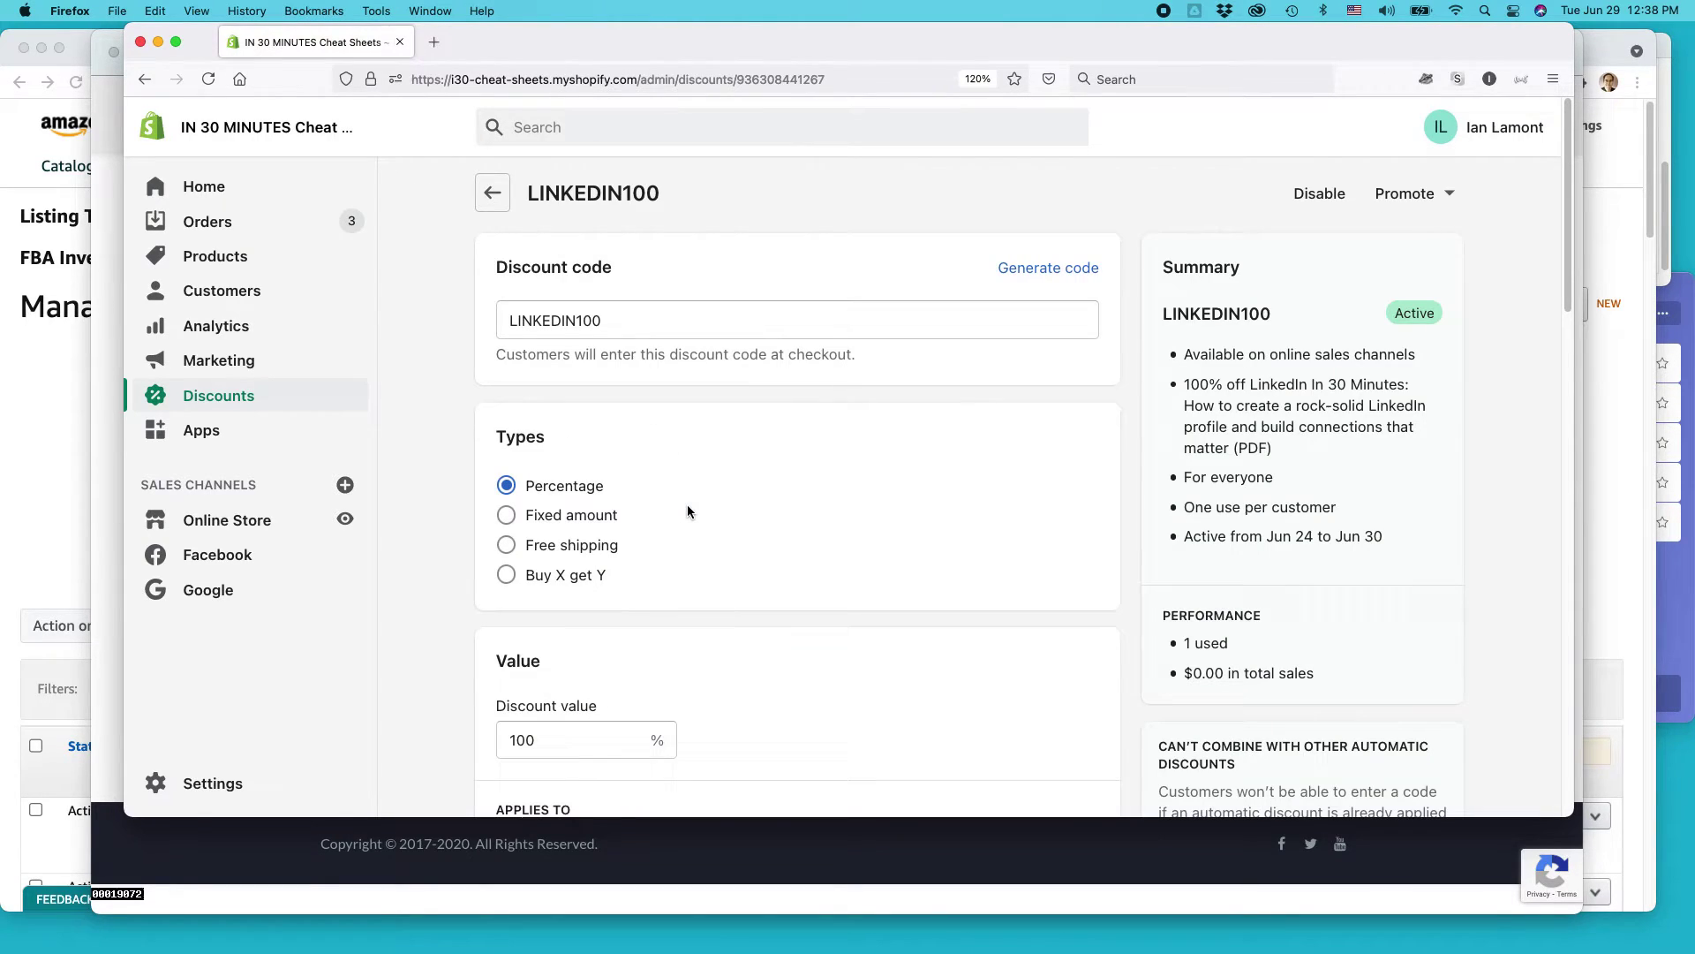
scroll(688, 514, down, 5)
scroll(687, 513, down, 3)
scroll(688, 515, down, 3)
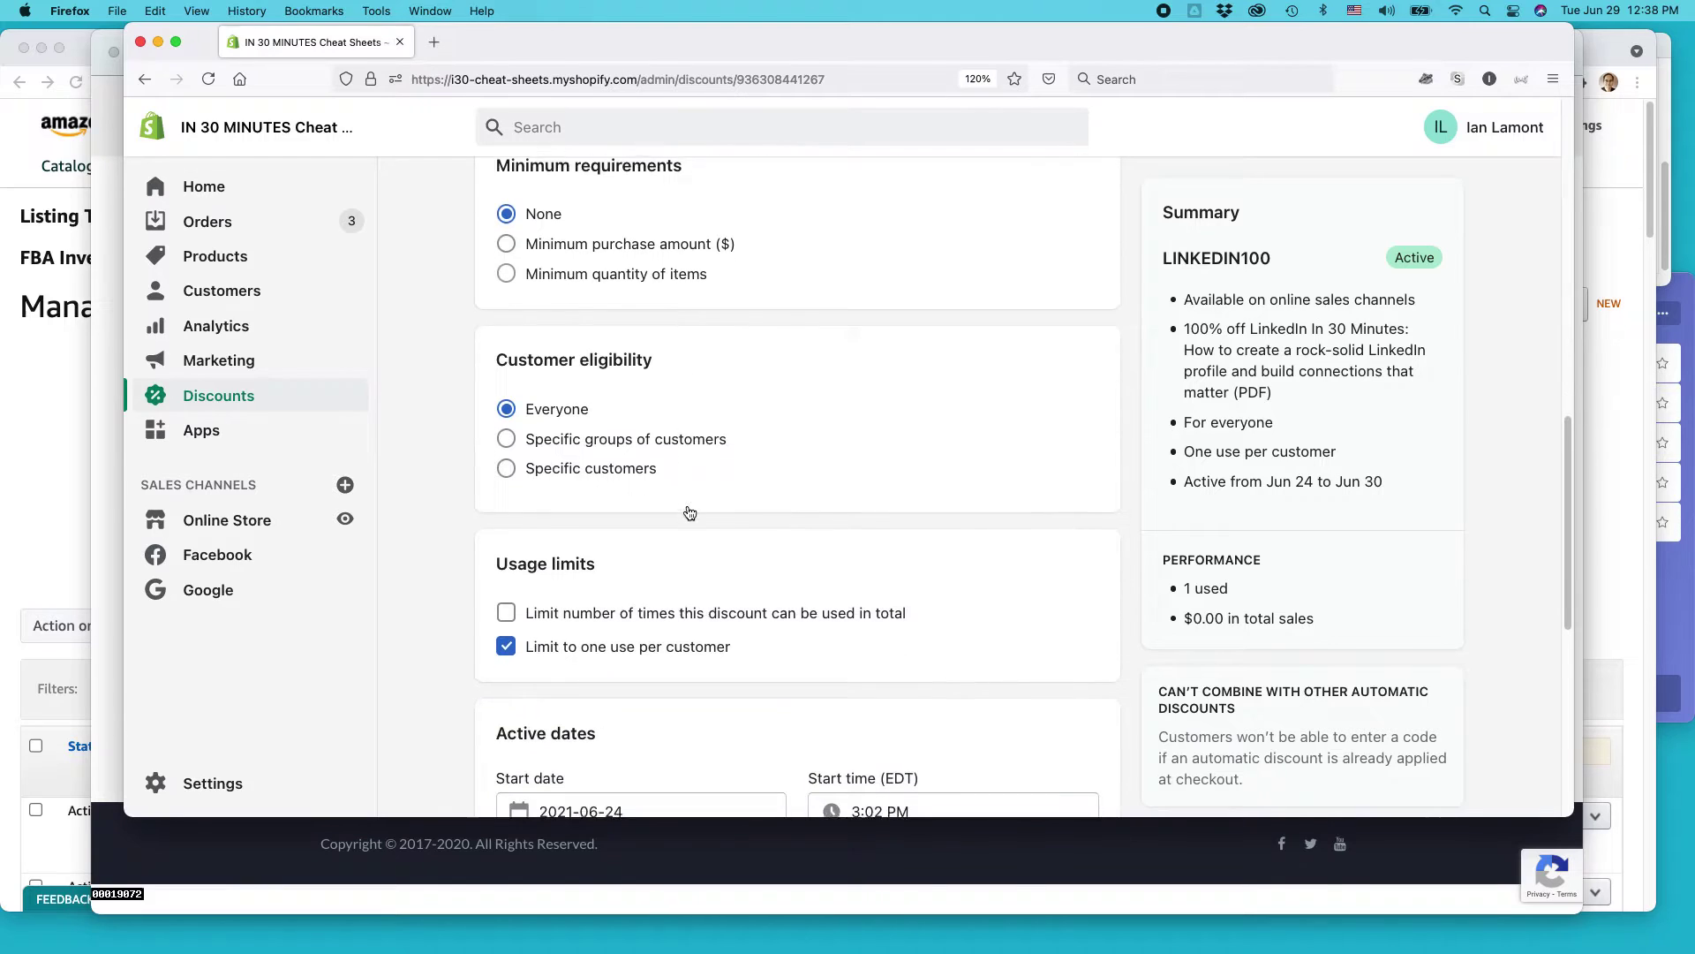
scroll(688, 514, down, 3)
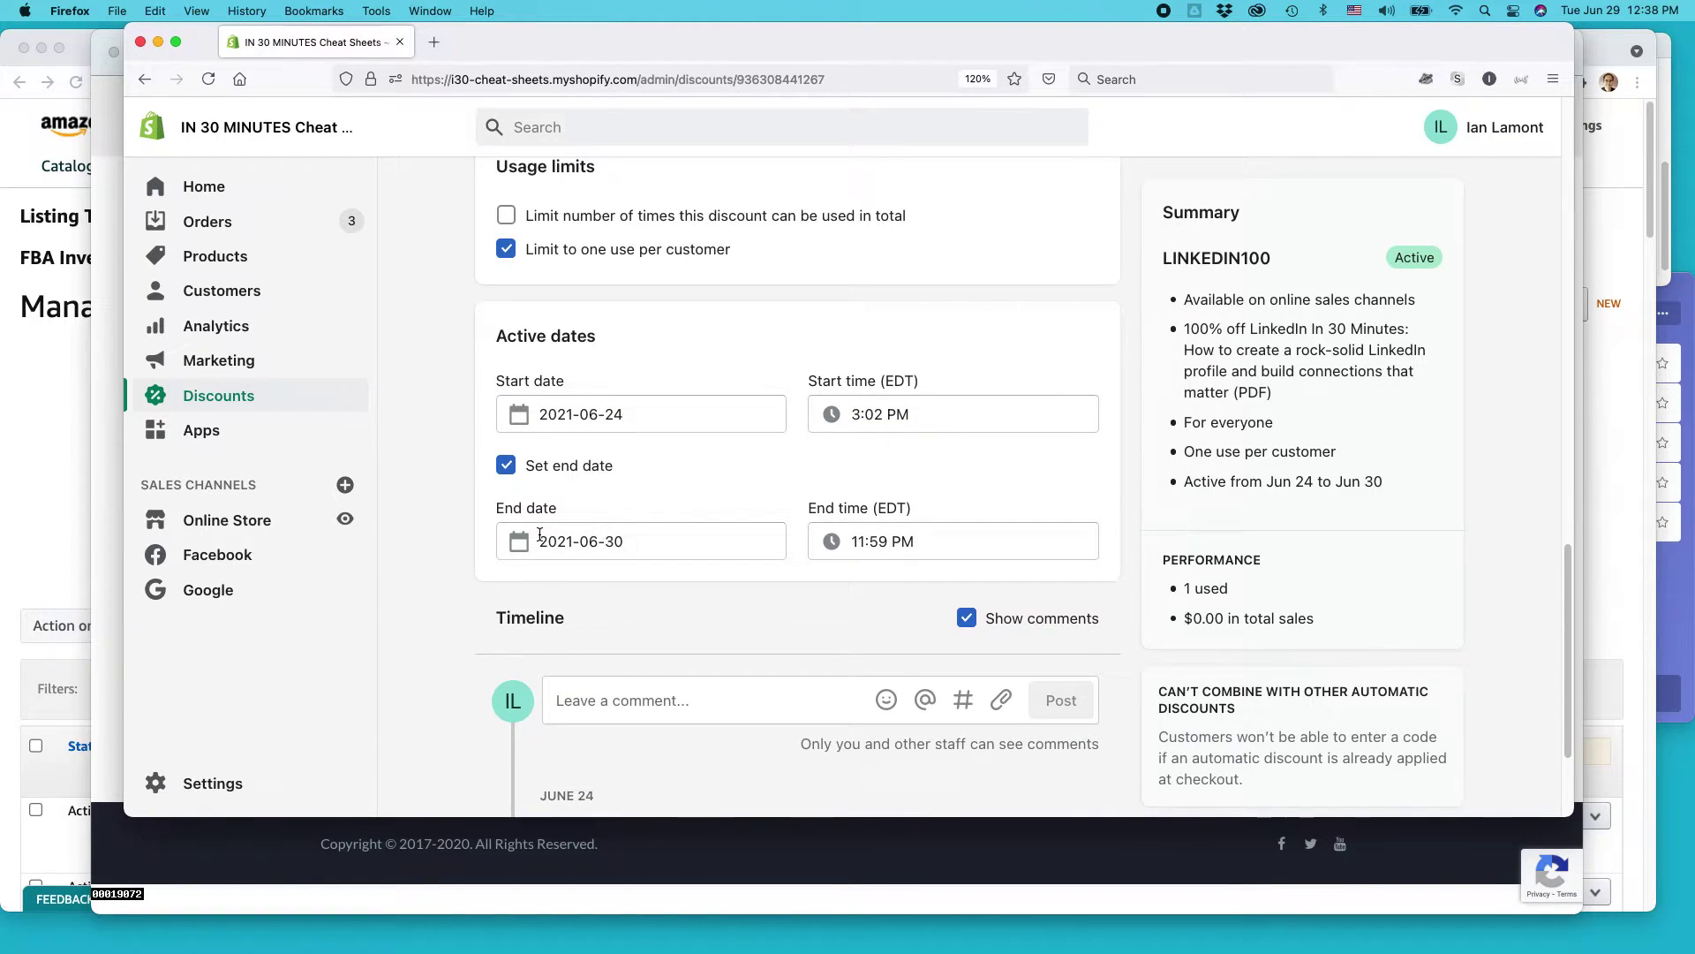
scroll(733, 552, up, 10)
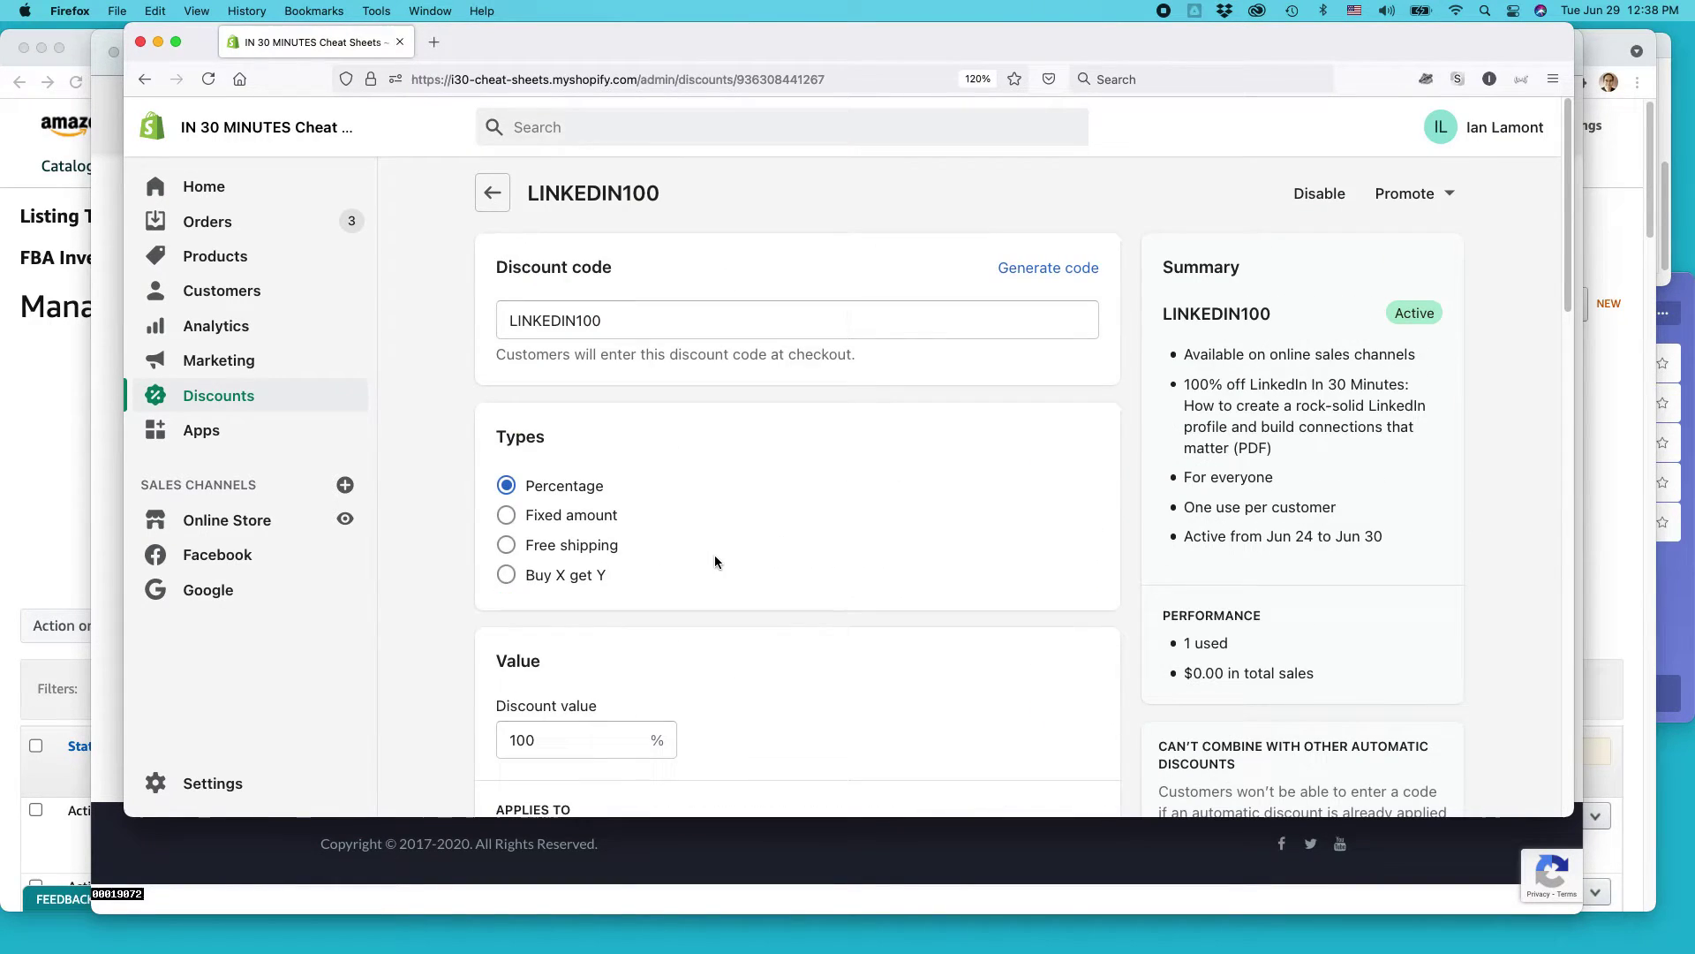
- Disable LINKEDIN100 and confirm, so it shows Expired ending June 29
click(1330, 195)
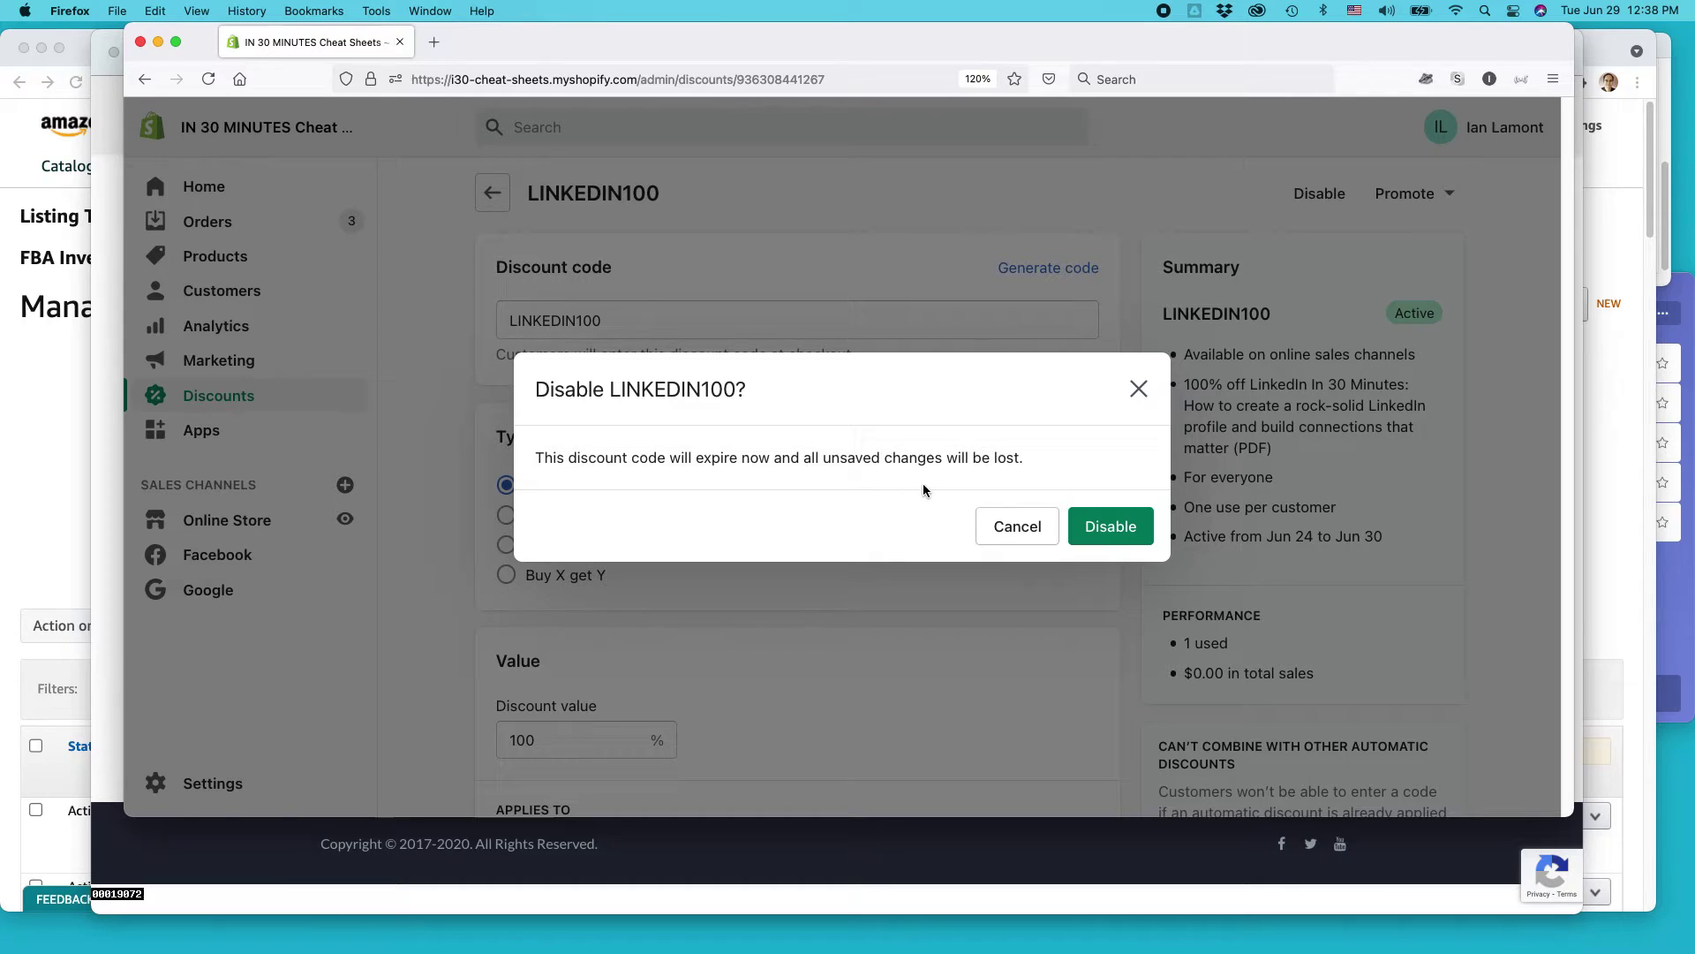
click(1109, 526)
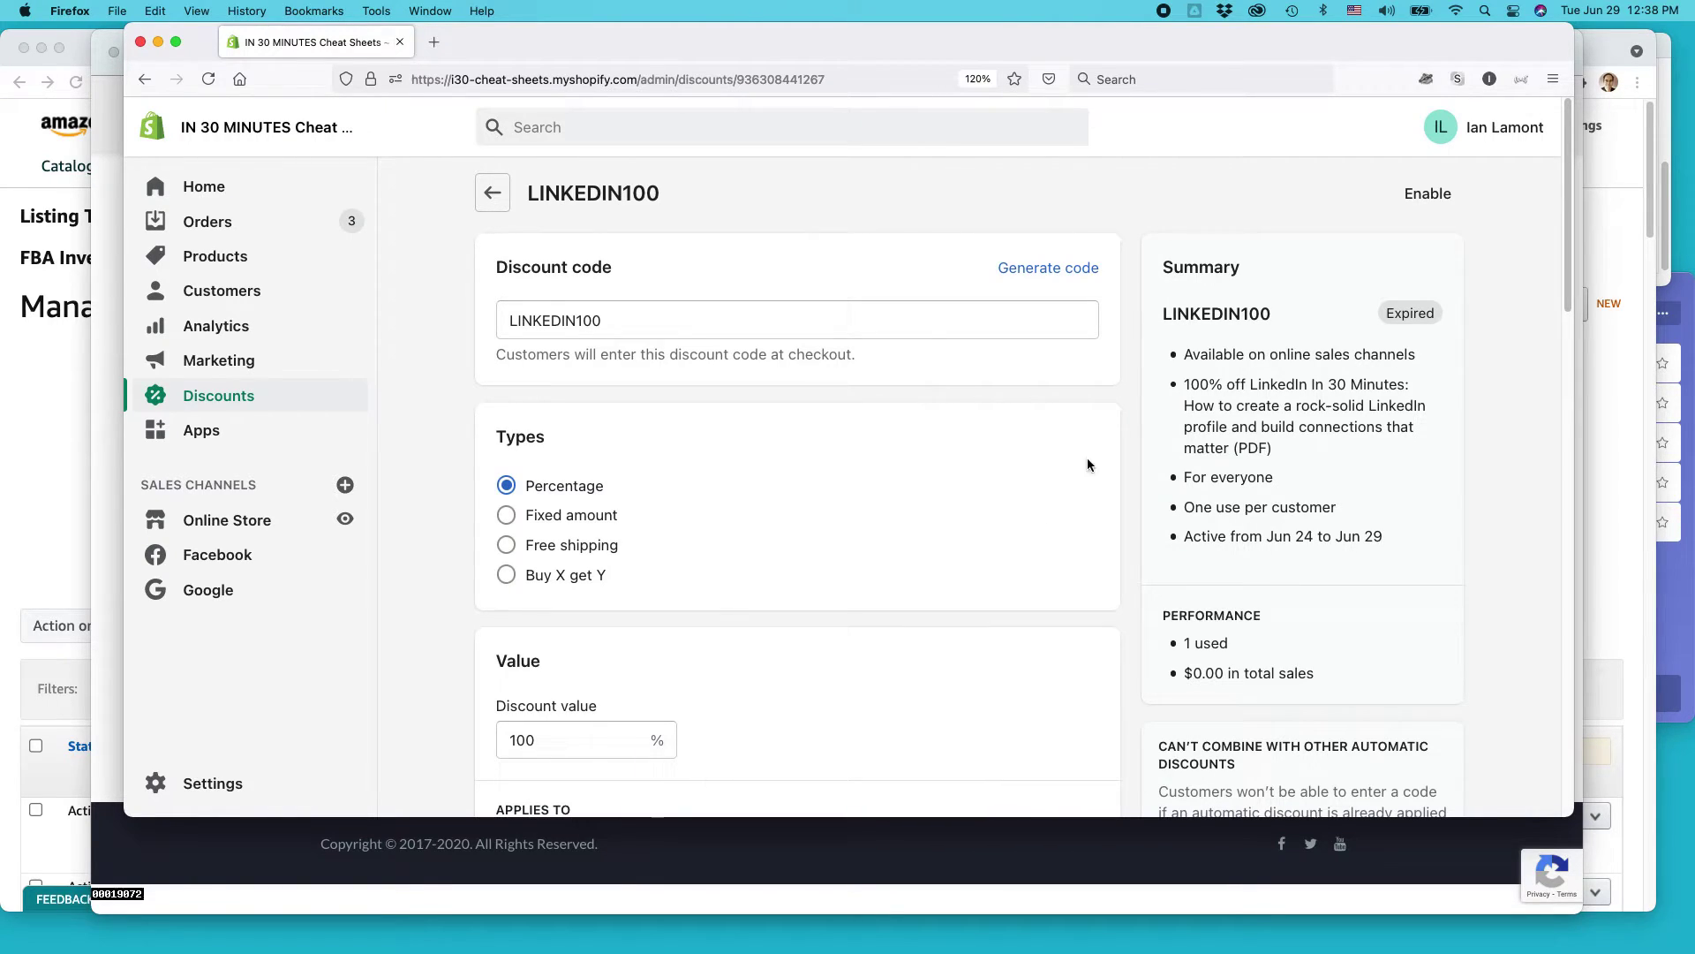
- Return to the discount codes list showing LINKEDIN100 as Expired, June 24–29
click(217, 395)
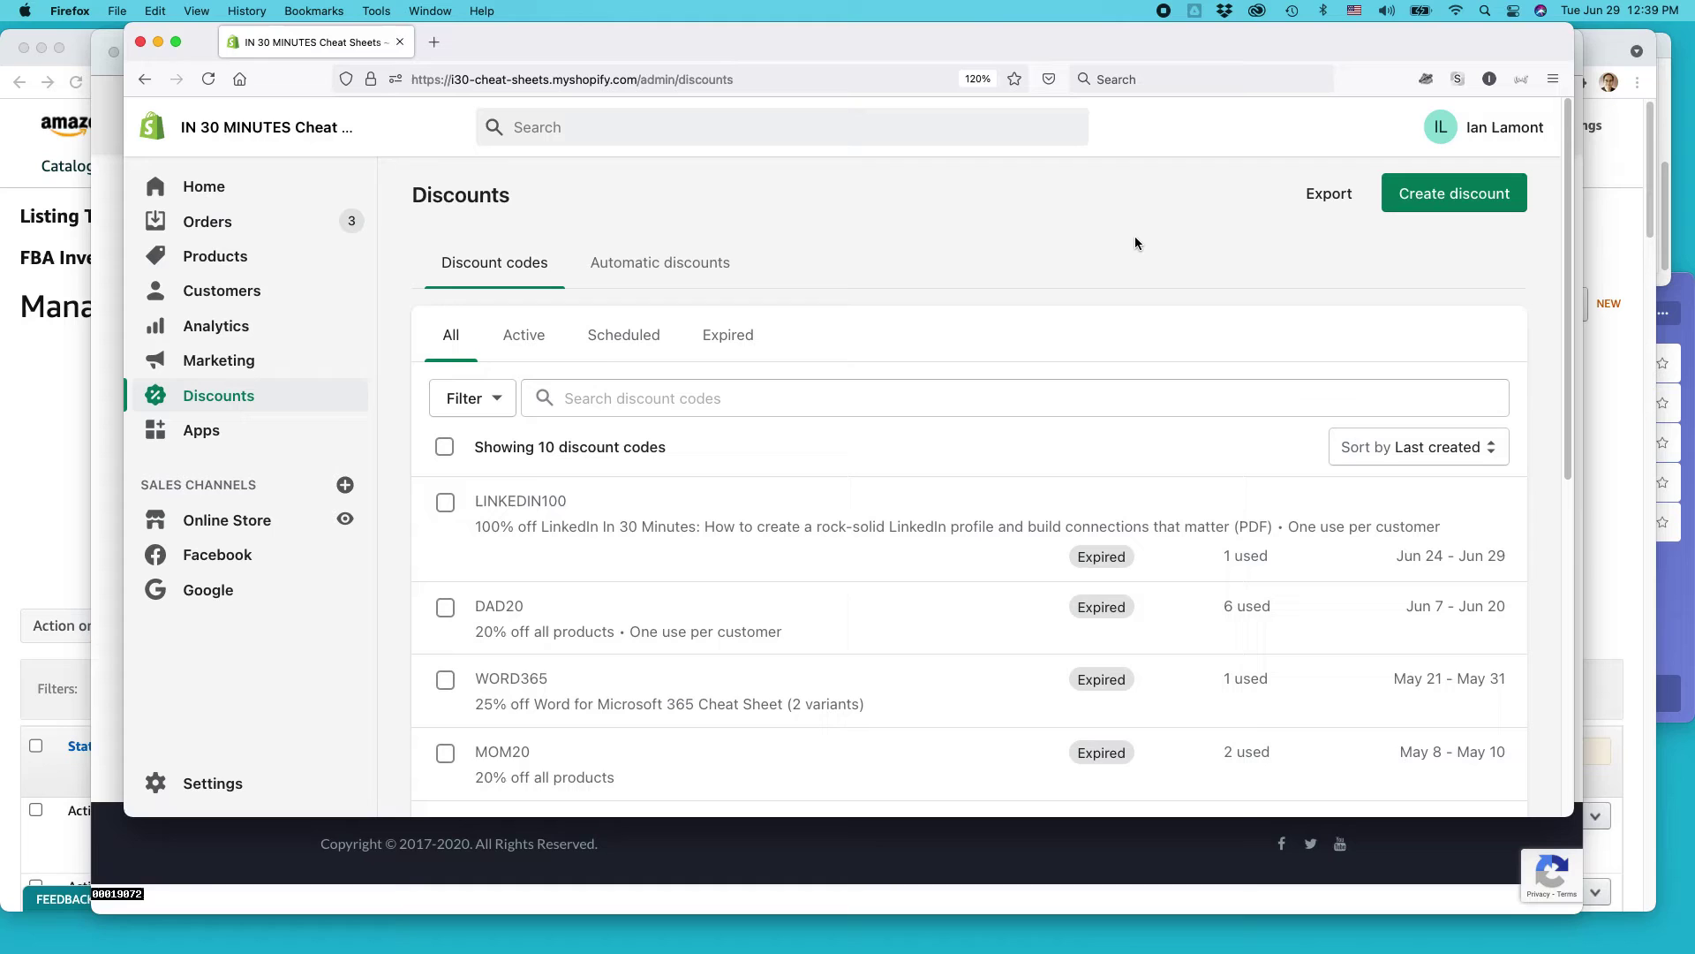
- Switch from Firefox back to the Lean Media page in Safari
key(super+Tab)
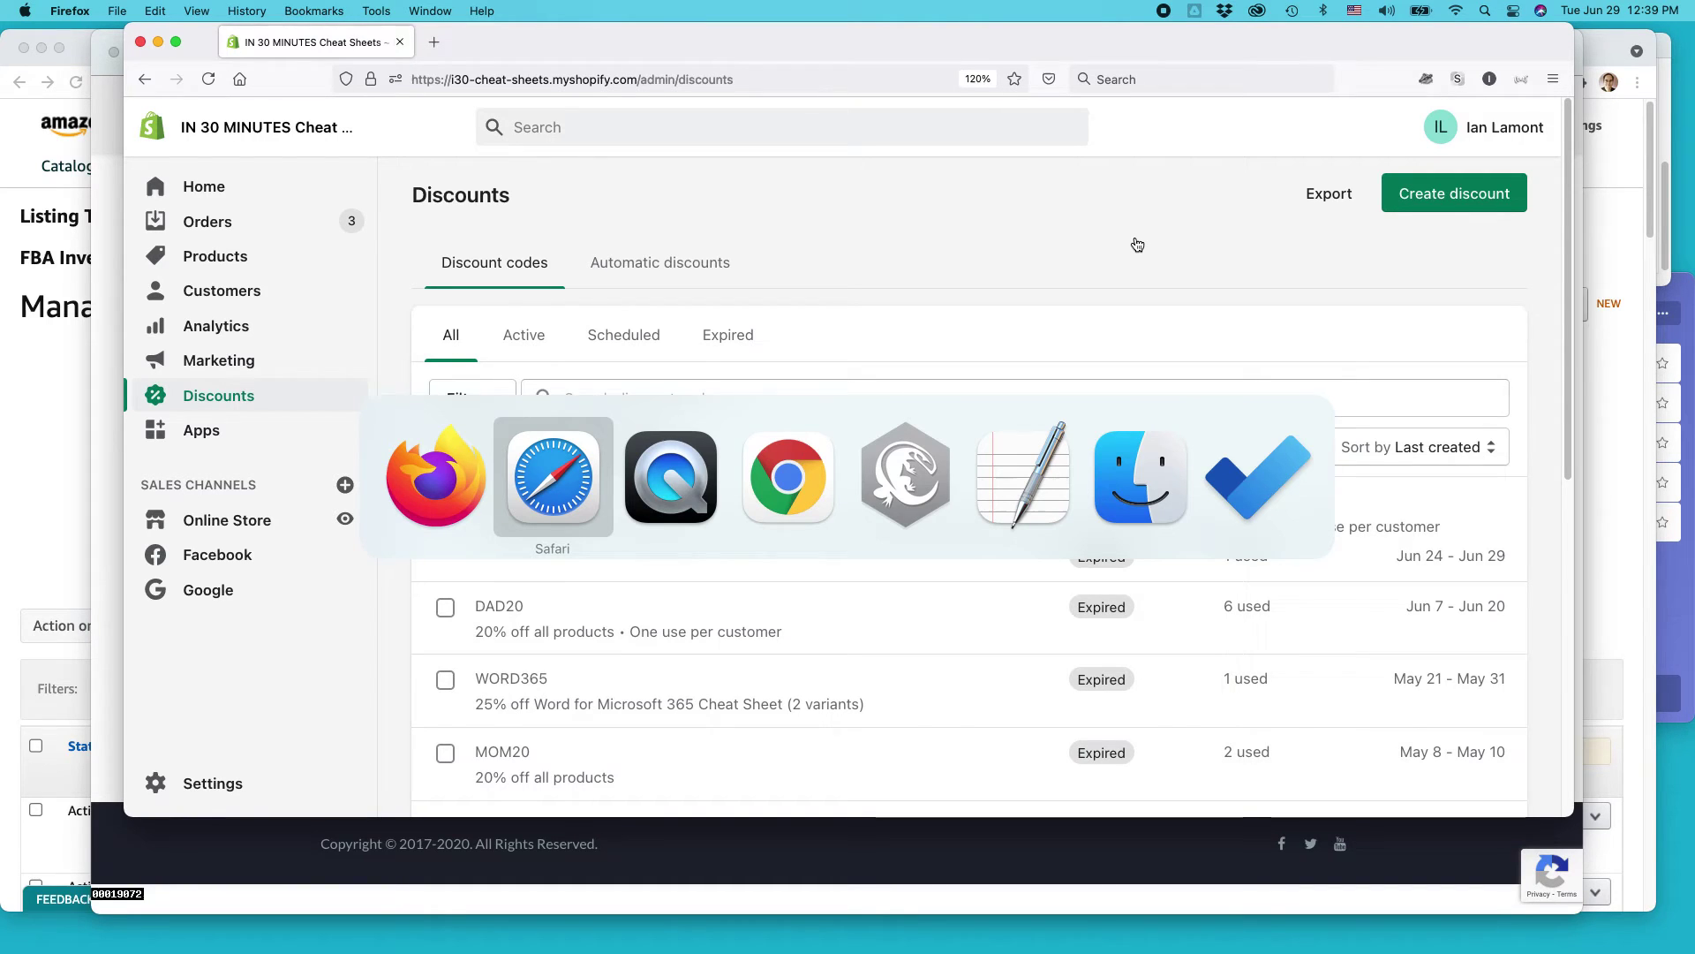